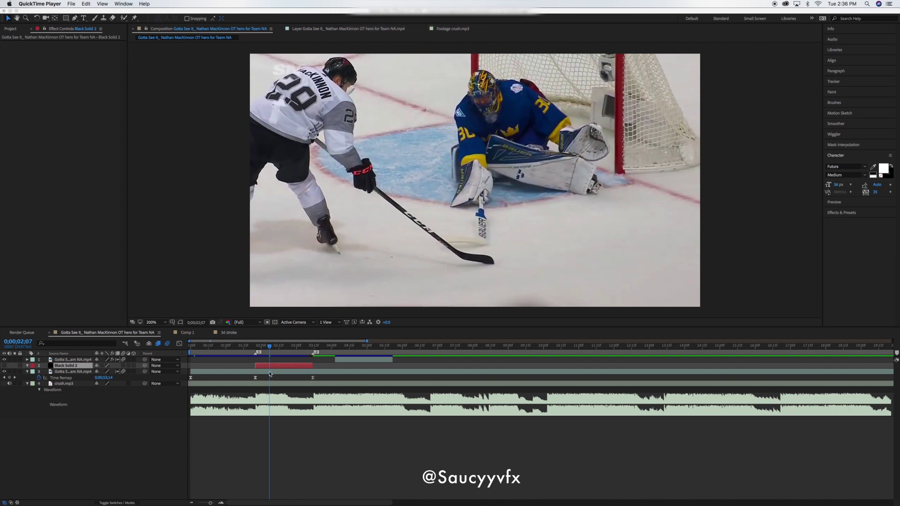
click(255, 352)
click(257, 349)
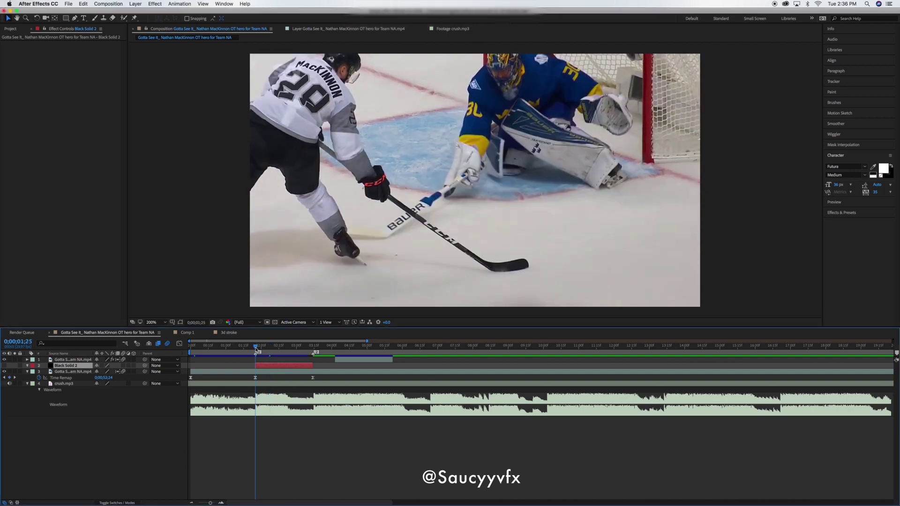
drag(256, 349, 281, 347)
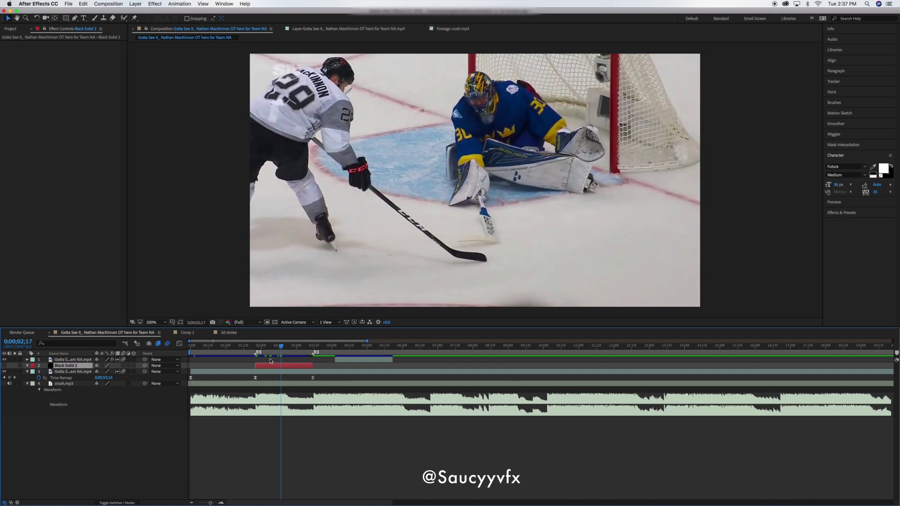
click(136, 3)
mouse_move(140, 12)
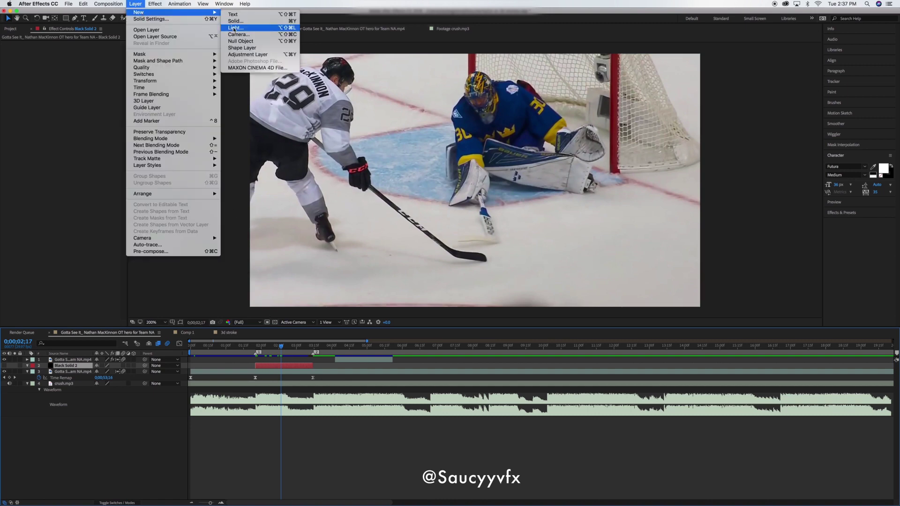
click(264, 337)
Make the Black Solid 2 layer visible and apply the 3D Stroke effect to it
mouse_move(254, 349)
mouse_down()
mouse_move(312, 351)
mouse_move(269, 351)
mouse_up()
click(4, 366)
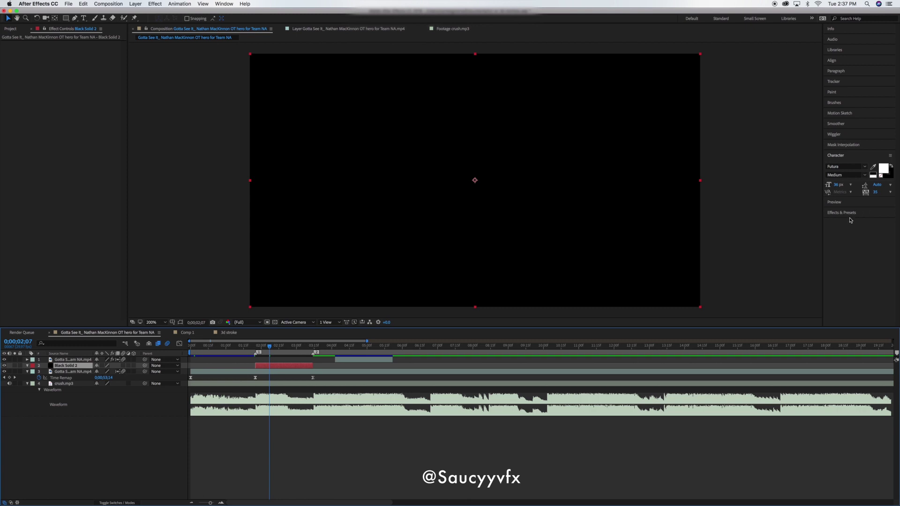
click(847, 215)
click(839, 186)
text(3d stroke)
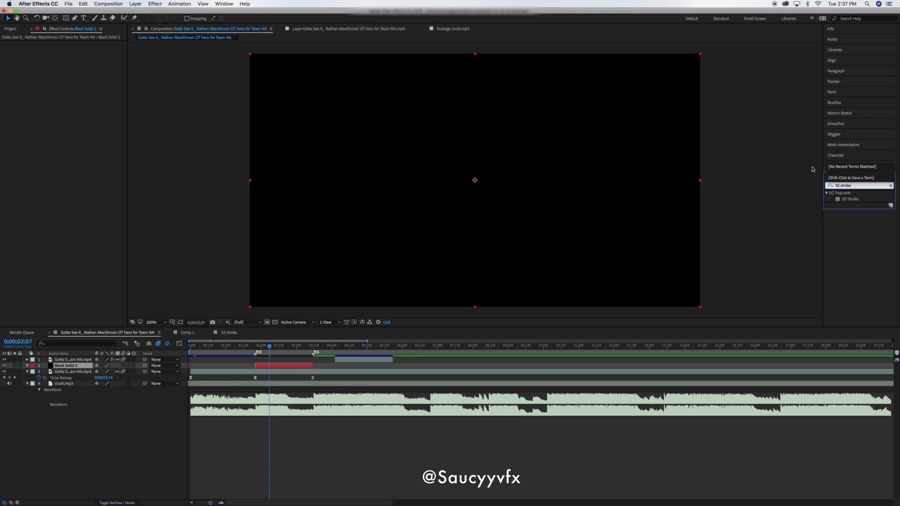
mouse_move(851, 200)
mouse_down()
mouse_move(759, 241)
mouse_move(291, 370)
mouse_move(269, 348)
mouse_move(256, 347)
mouse_move(265, 348)
mouse_up()
Delete the existing mask from the Black Solid 2 layer
key(m)
click(59, 372)
key(Delete)
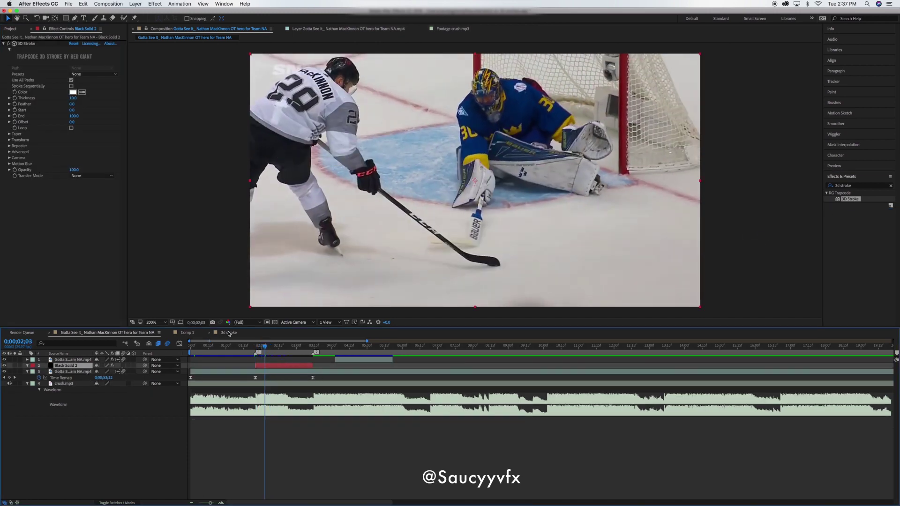
At 0;00;02;06, draw a curved open mask path on the solid with the Pen tool, sweeping in front of the player and back over his shoulder
mouse_move(269, 348)
mouse_down()
mouse_move(260, 348)
mouse_move(268, 348)
mouse_up()
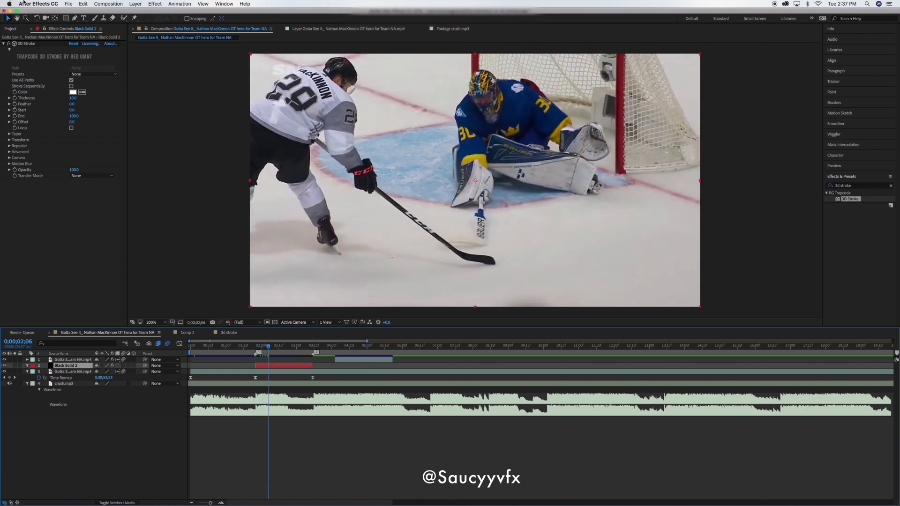
click(75, 18)
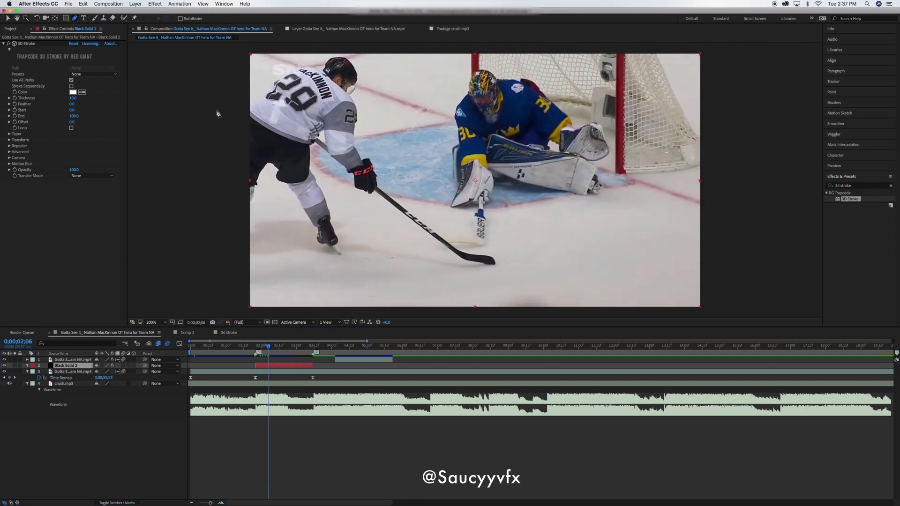
drag(196, 110, 207, 121)
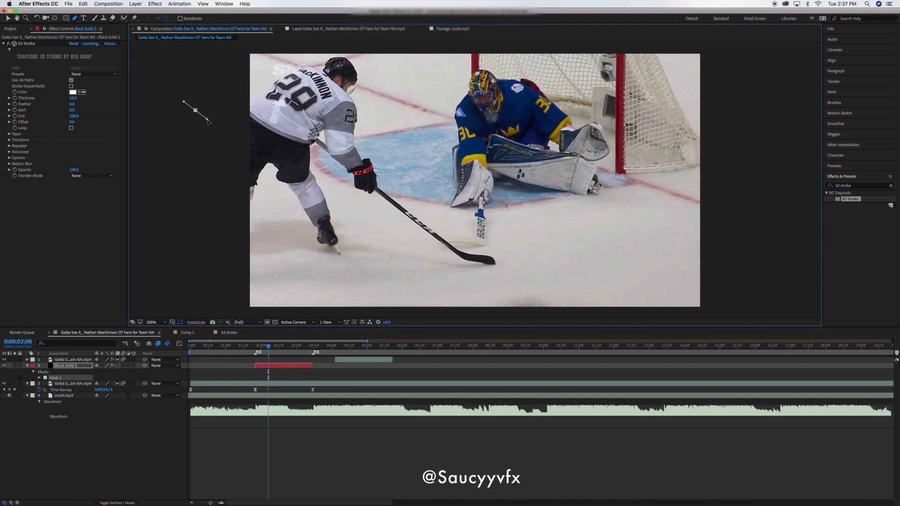
mouse_move(334, 165)
mouse_down()
mouse_move(382, 157)
mouse_move(398, 100)
mouse_up()
mouse_move(382, 159)
mouse_down()
mouse_move(359, 165)
mouse_move(395, 154)
mouse_up()
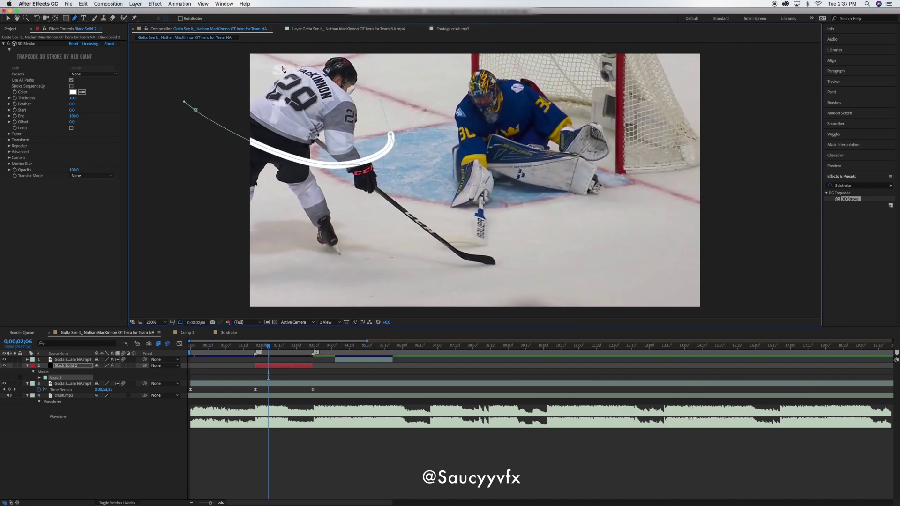
drag(275, 60, 239, 43)
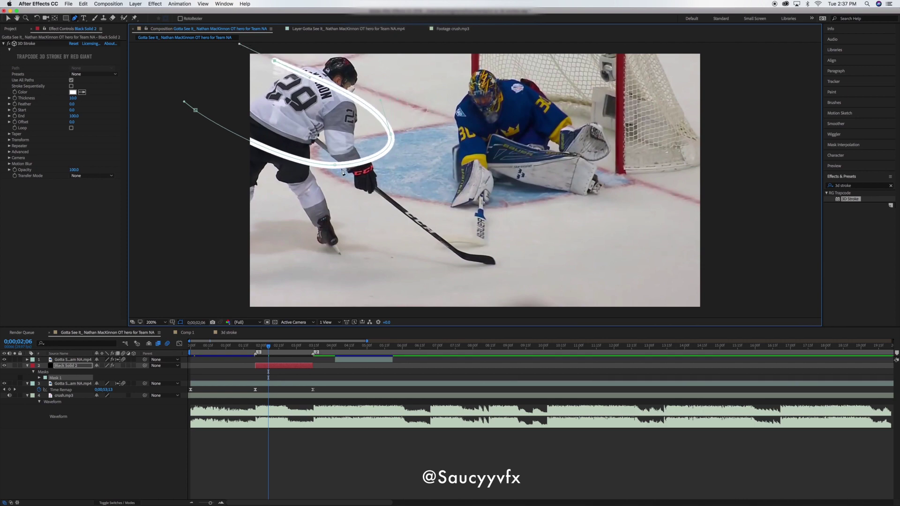
Tighten the mask path's curve around the player and move its end point beyond the upper edge of the frame
drag(334, 165, 312, 160)
mouse_move(390, 135)
mouse_down()
mouse_move(375, 138)
mouse_move(368, 161)
mouse_up()
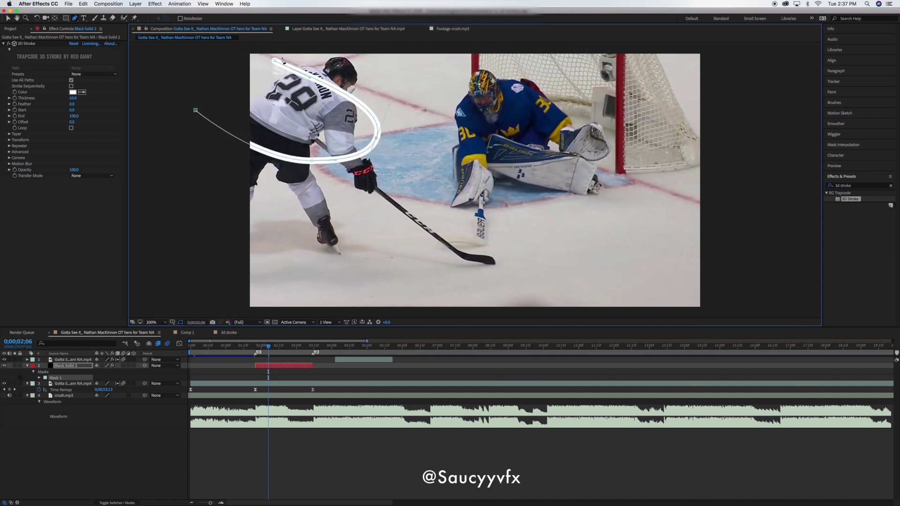
drag(274, 59, 255, 44)
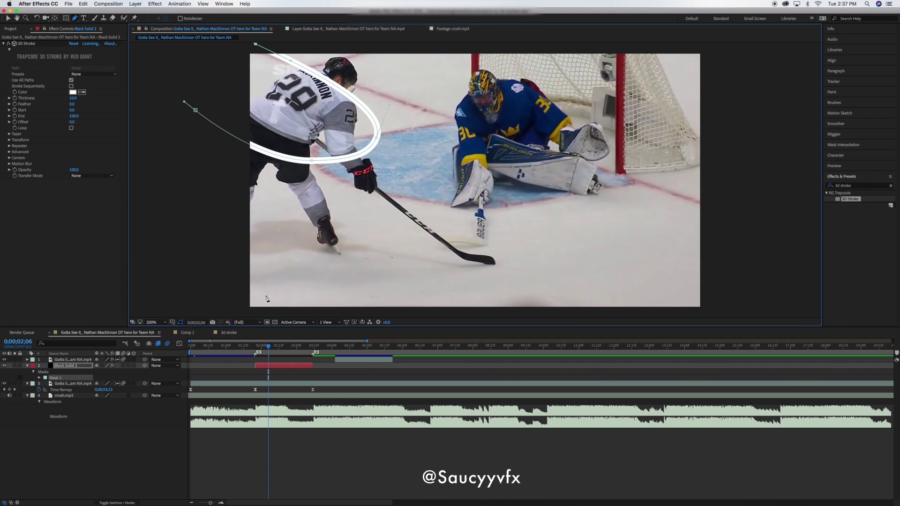
Add a 3D Stroke Offset keyframe of -100 at 0;00;01;25
drag(264, 345, 256, 354)
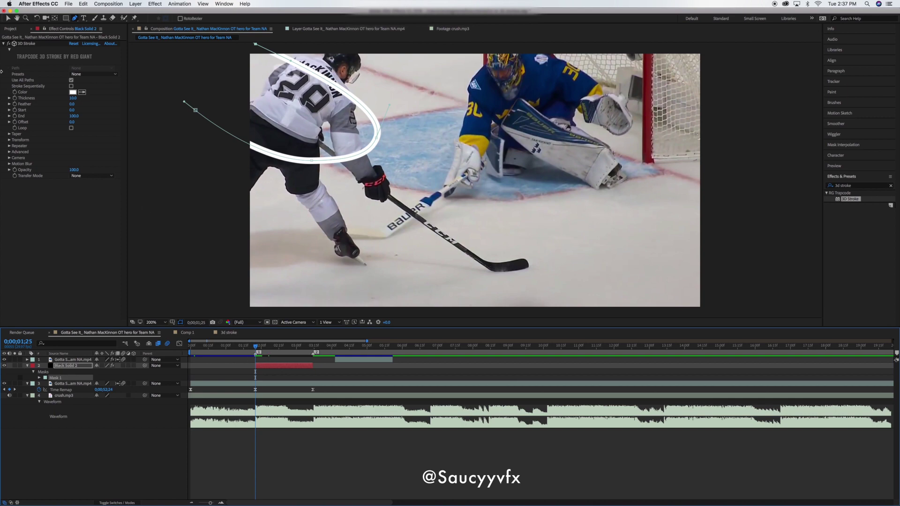
click(16, 124)
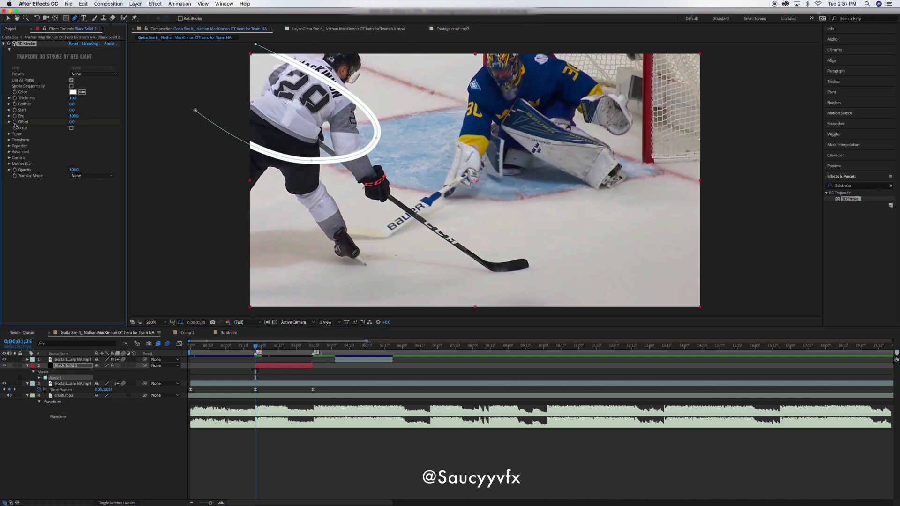
drag(75, 123, 42, 130)
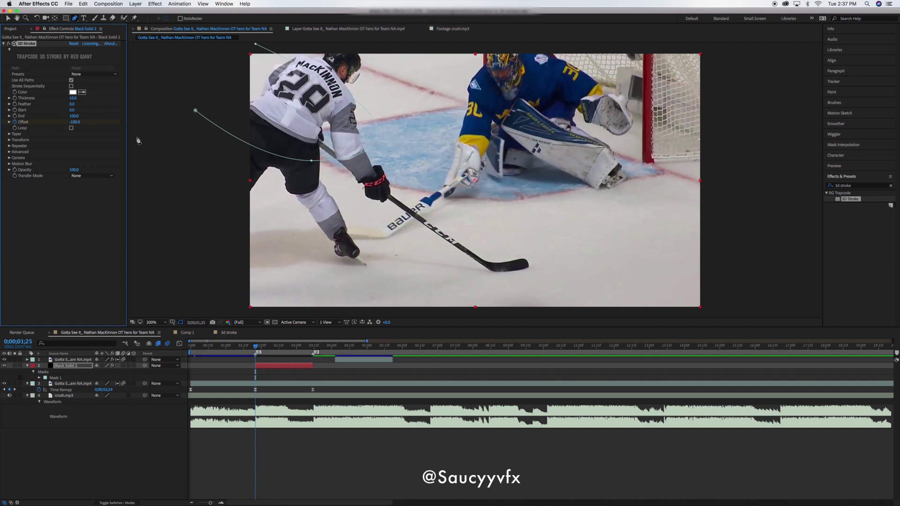
Reveal the solid's keyframes and set the Offset to 135 at 0;00;03;06
key(u)
drag(256, 347, 303, 347)
drag(74, 122, 158, 133)
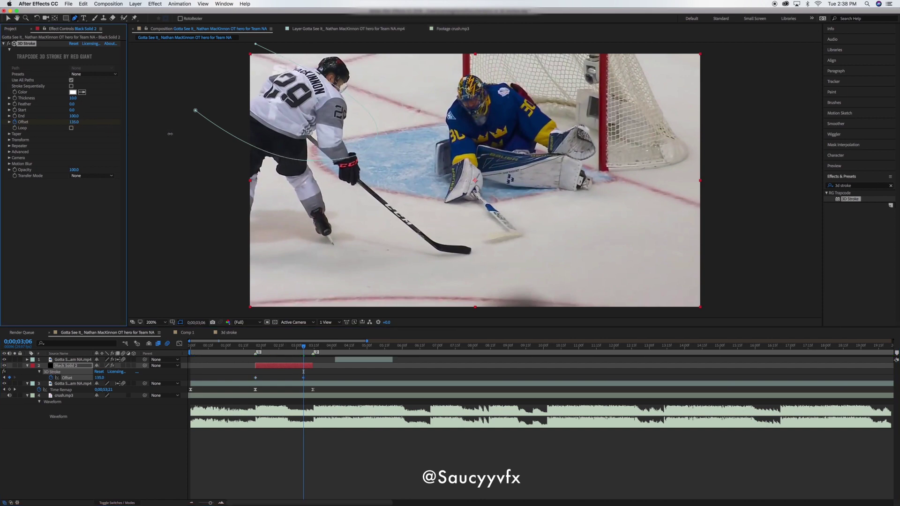
Hide the mask outline in the viewer and scrub through the start of the stroke animation
drag(305, 349, 258, 354)
click(181, 322)
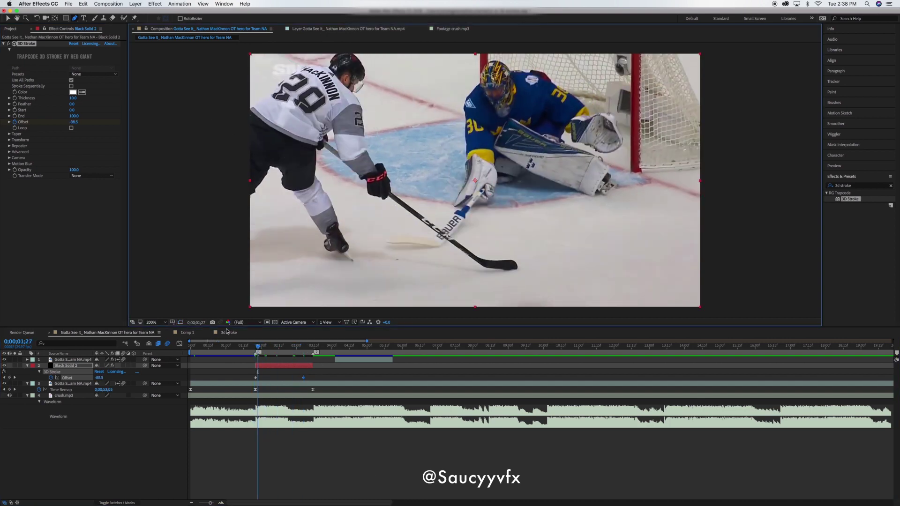
click(257, 350)
drag(256, 350, 276, 349)
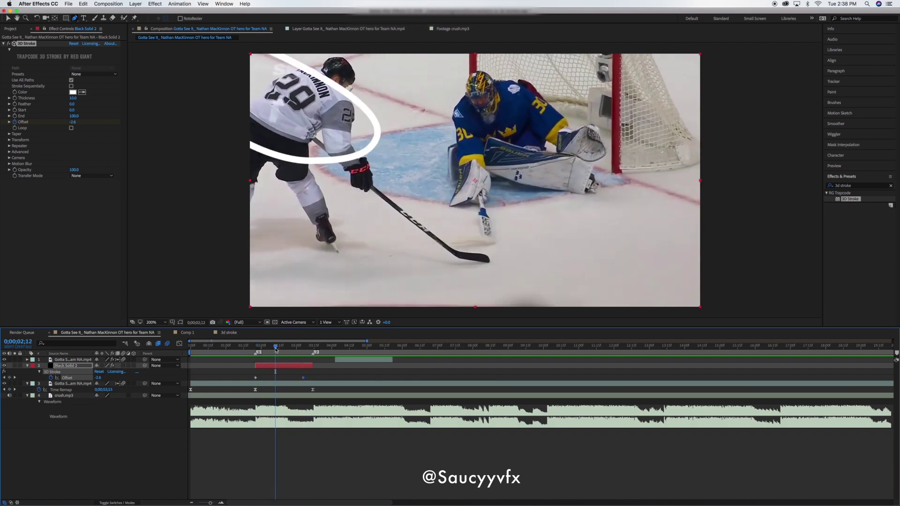
key(XF86AudioLowerVolume)
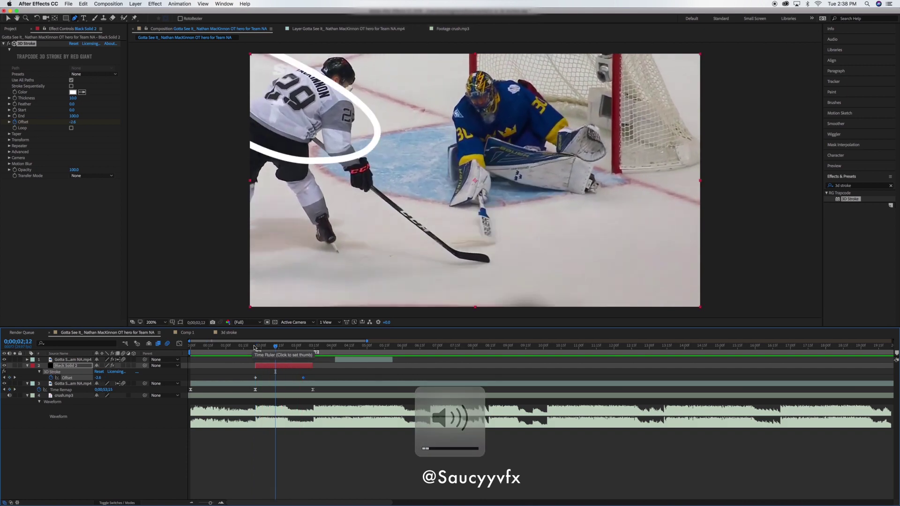
click(257, 349)
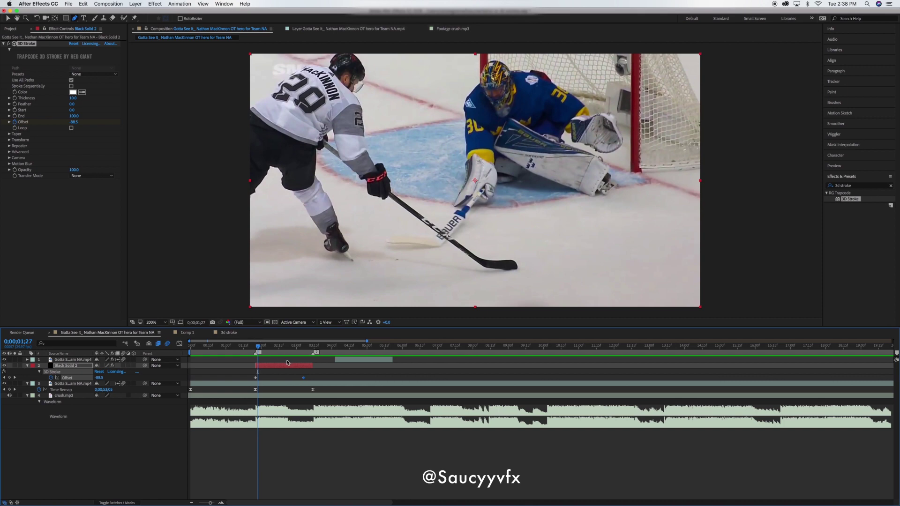
Move the second Offset keyframe earlier, to about 0;00;02;18, and preview the faster stroke from the first keyframe
drag(306, 380, 280, 397)
drag(254, 349, 255, 347)
key(space)
click(265, 347)
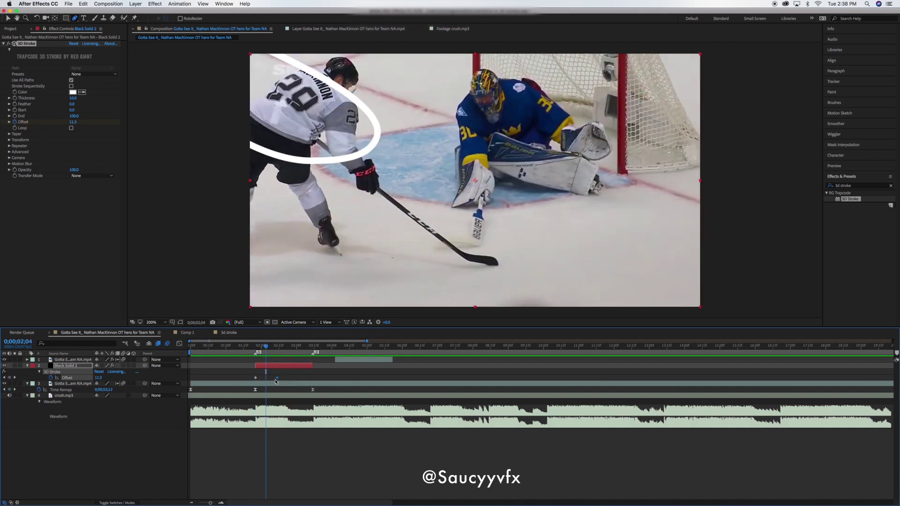
drag(277, 378, 257, 352)
key(space)
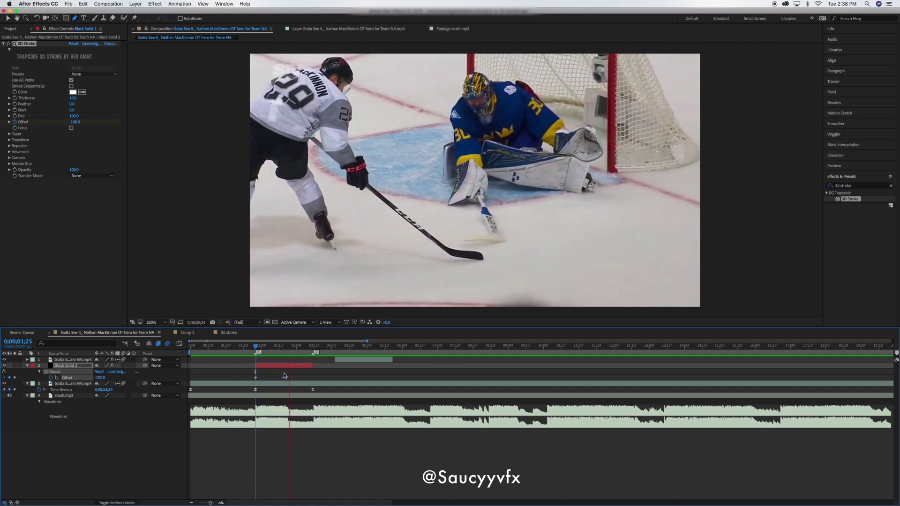
At 0;00;02;04, set the 3D Stroke thickness to 10.7 and its feather to 22
drag(263, 349, 266, 349)
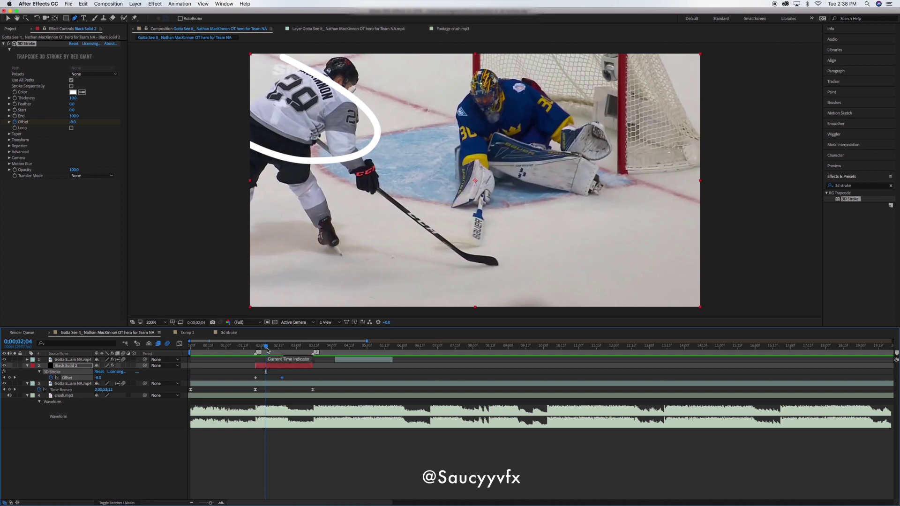
click(75, 104)
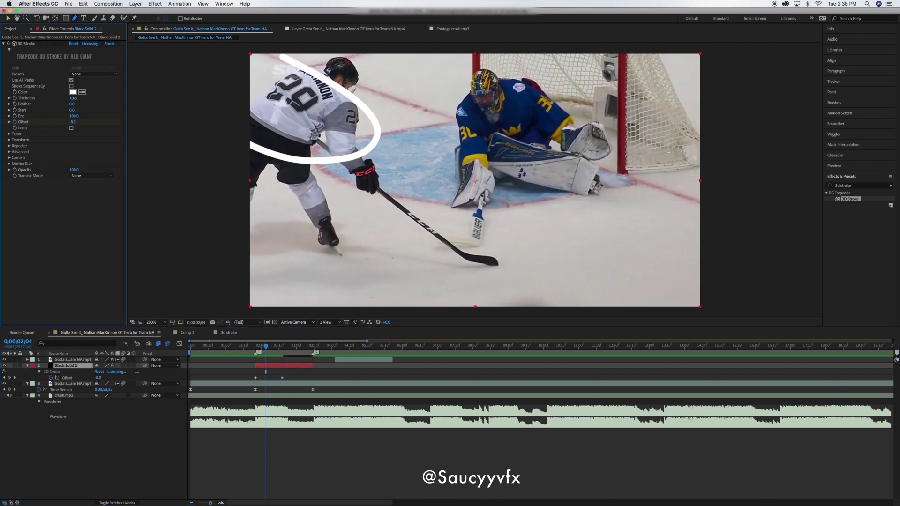
drag(73, 98, 72, 98)
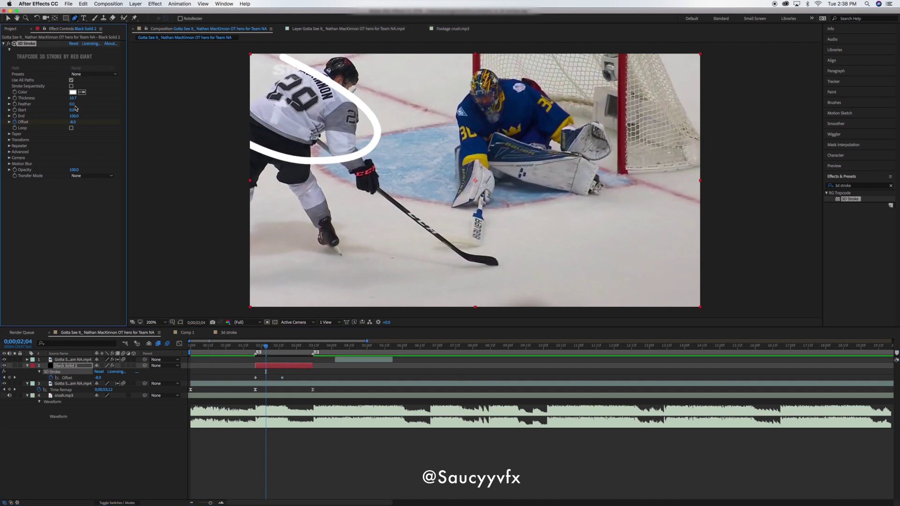
mouse_move(74, 104)
mouse_down()
mouse_move(201, 121)
mouse_move(276, 165)
mouse_up()
key(super+z)
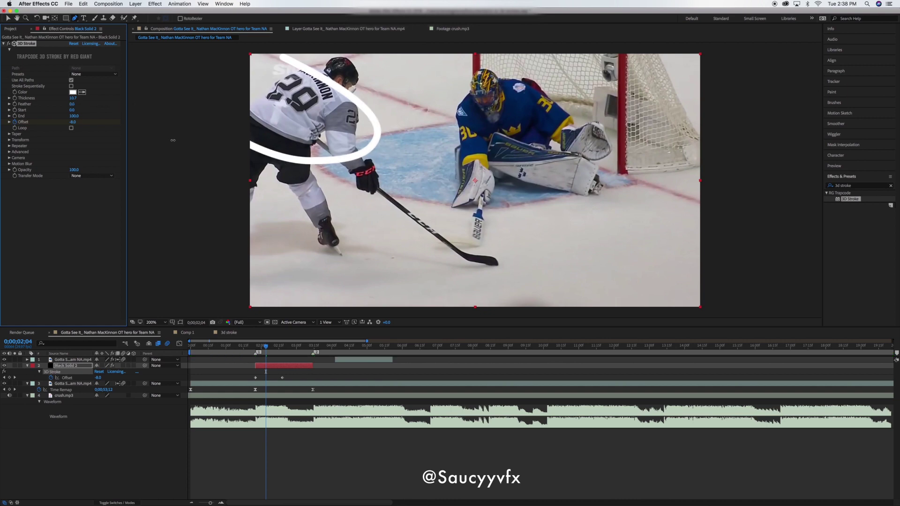
drag(73, 104, 82, 106)
Enable Taper in the 3D Stroke effect and scrub the tapered stroke around 0;00;02;04
click(9, 134)
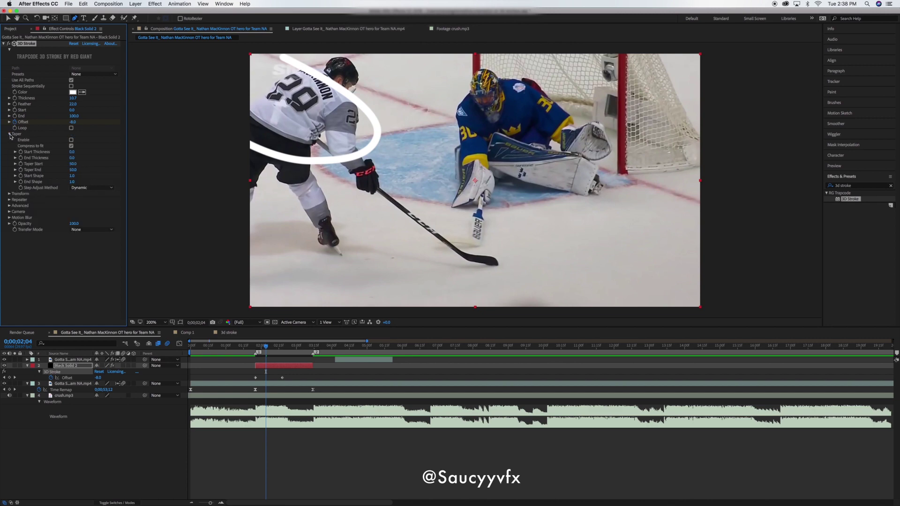
click(70, 140)
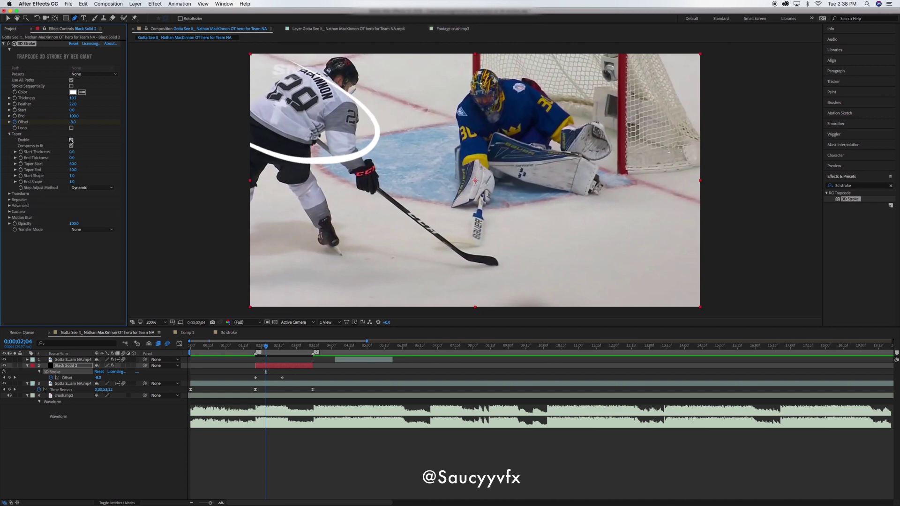
mouse_move(283, 350)
mouse_down()
mouse_move(257, 352)
mouse_move(266, 354)
mouse_up()
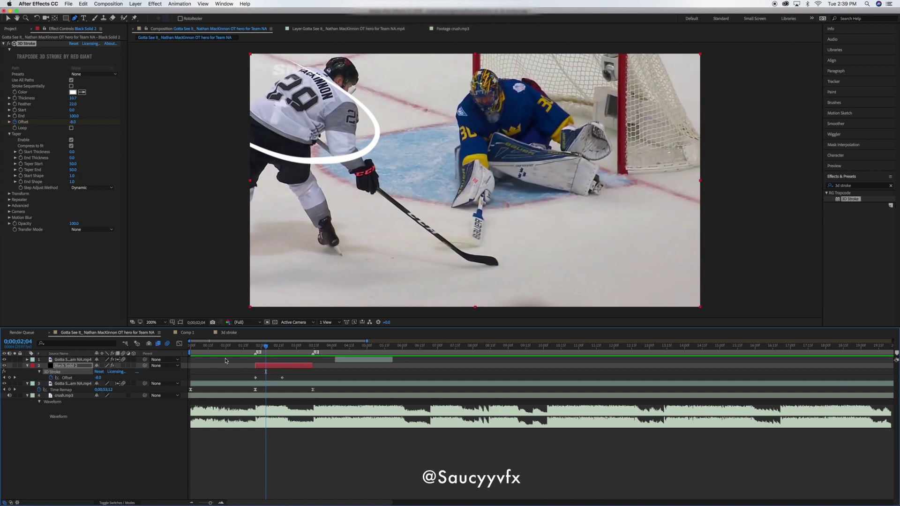
Level the curve handle at the mask path's lower point and scrub the reshaped stroke to 0;00;02;07
key(period)
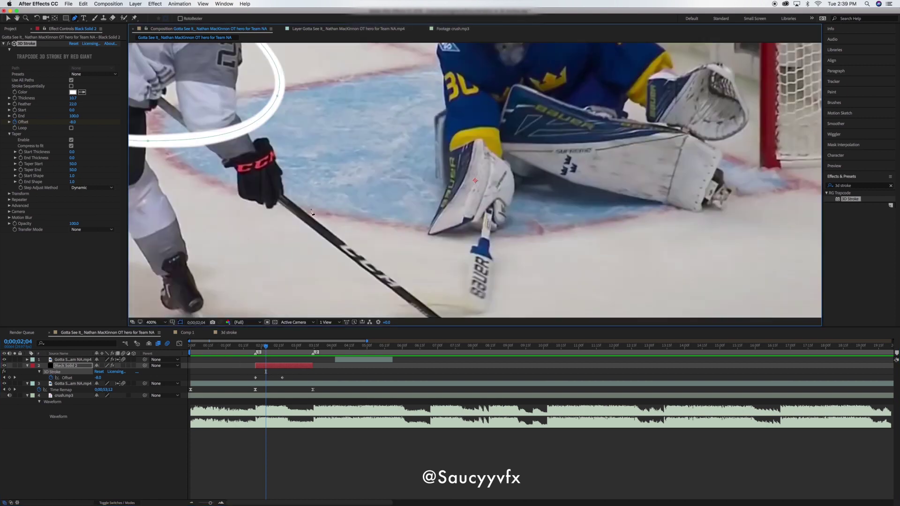
key(shift+slash)
click(299, 159)
drag(255, 158, 231, 158)
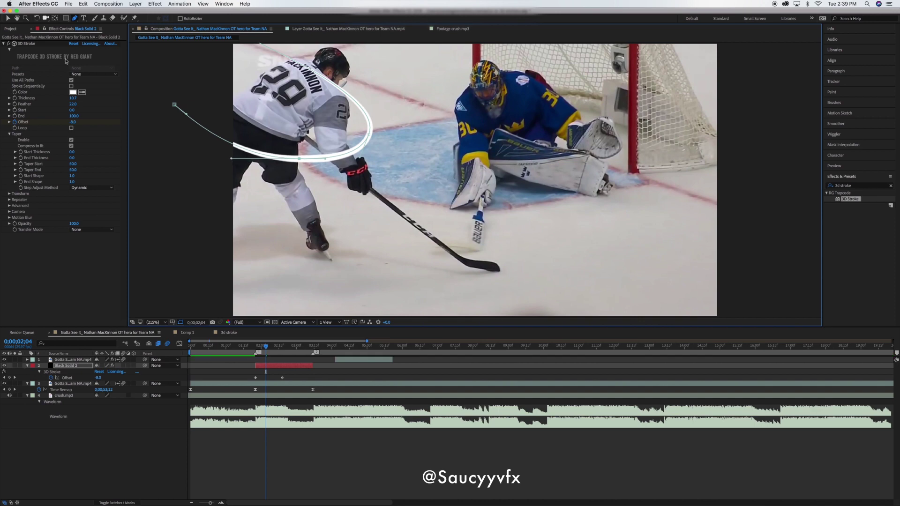
click(180, 322)
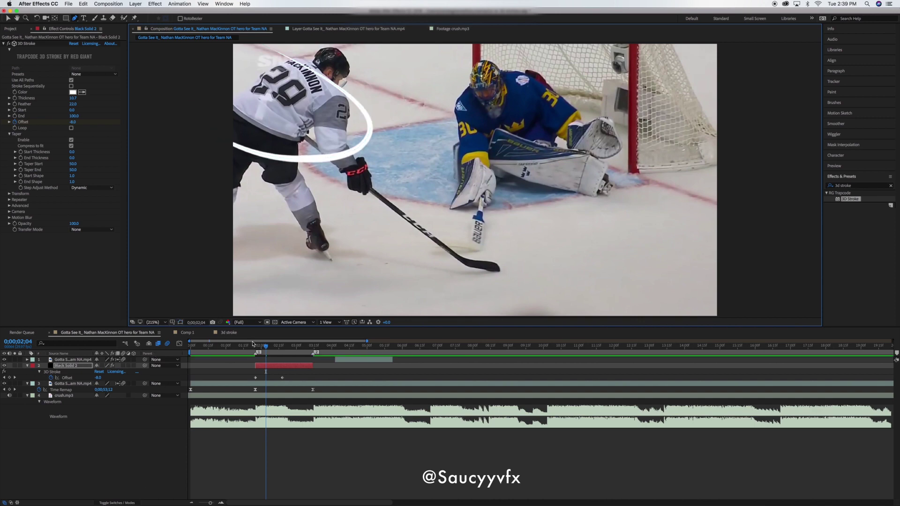
drag(261, 350, 270, 348)
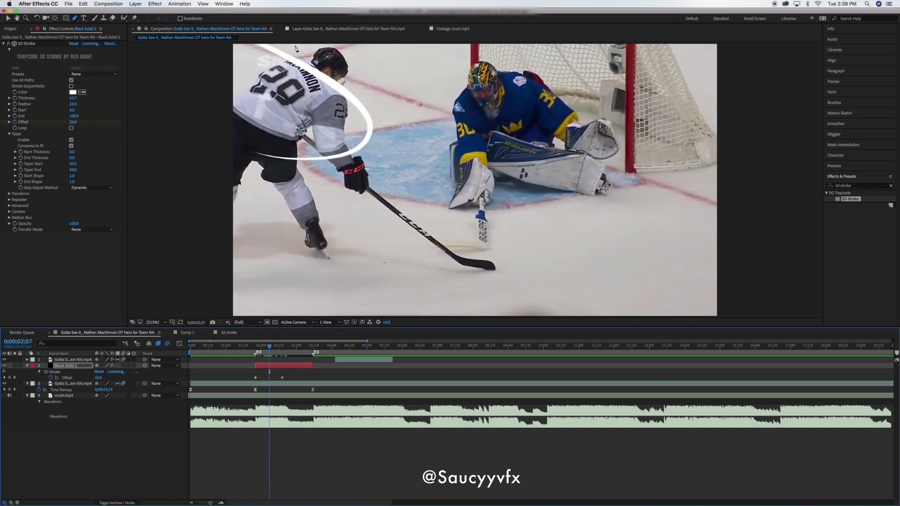
scroll(291, 185, up, 1)
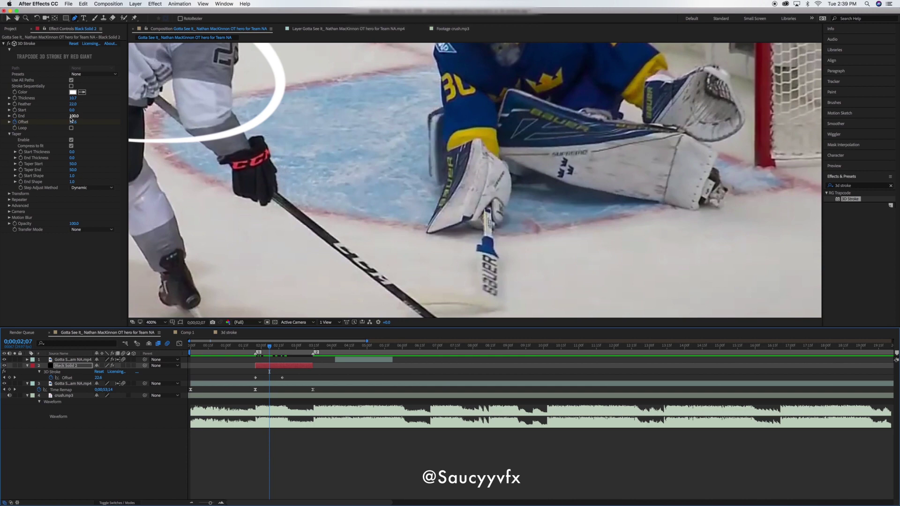
Set the 3D Stroke taper's end thickness to 98 and check the stroke around the player from the first keyframe
key(comma)
click(71, 155)
drag(66, 158, 222, 220)
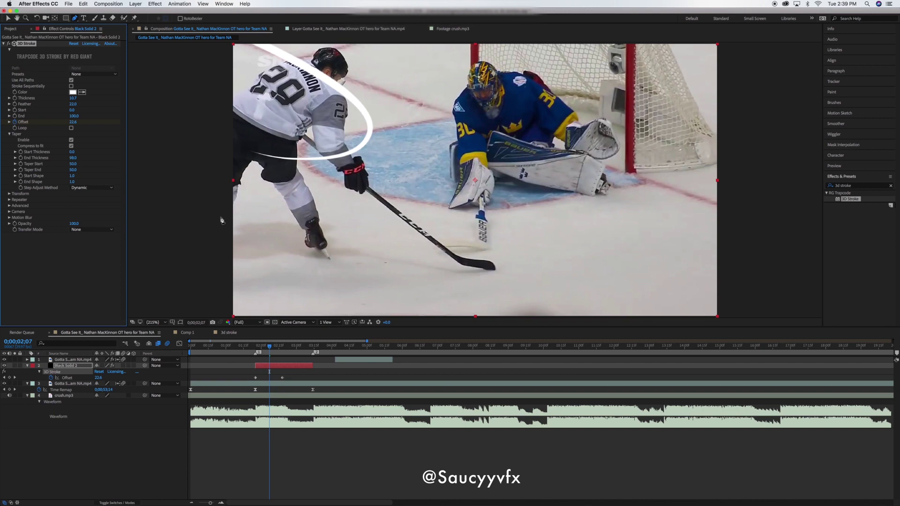
click(256, 349)
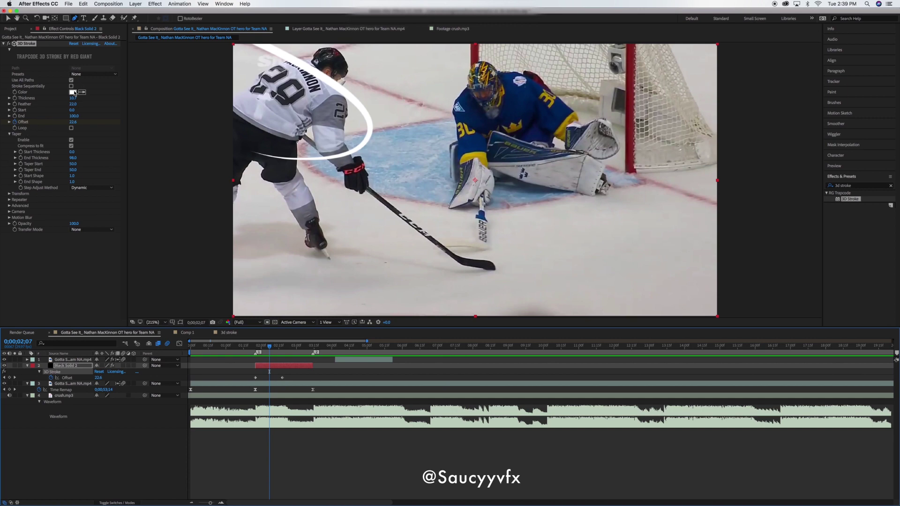
Change the 3D Stroke color to pure red, FF0000
click(72, 92)
drag(289, 184, 413, 138)
click(388, 172)
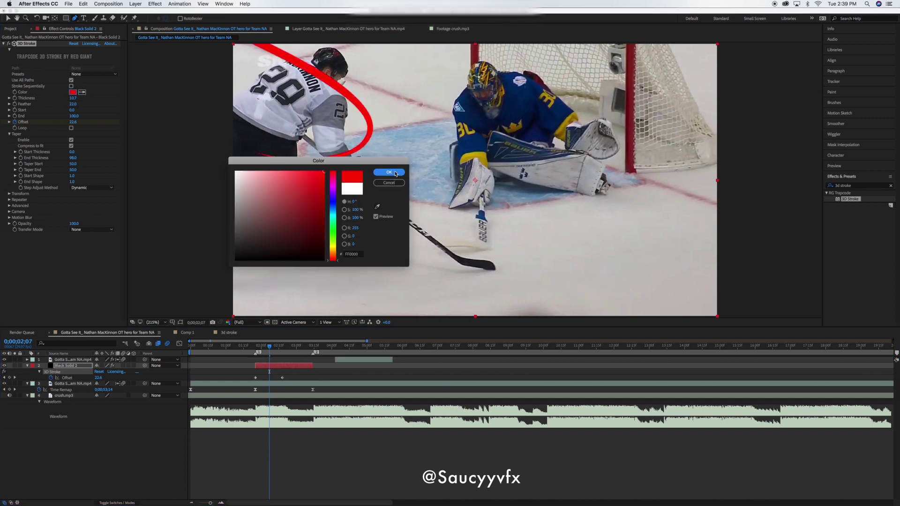
Find the Hue/Saturation effect, apply it to the Black Solid 2 layer, and view the stroke at 0;00;01;29
click(854, 186)
text(hue)
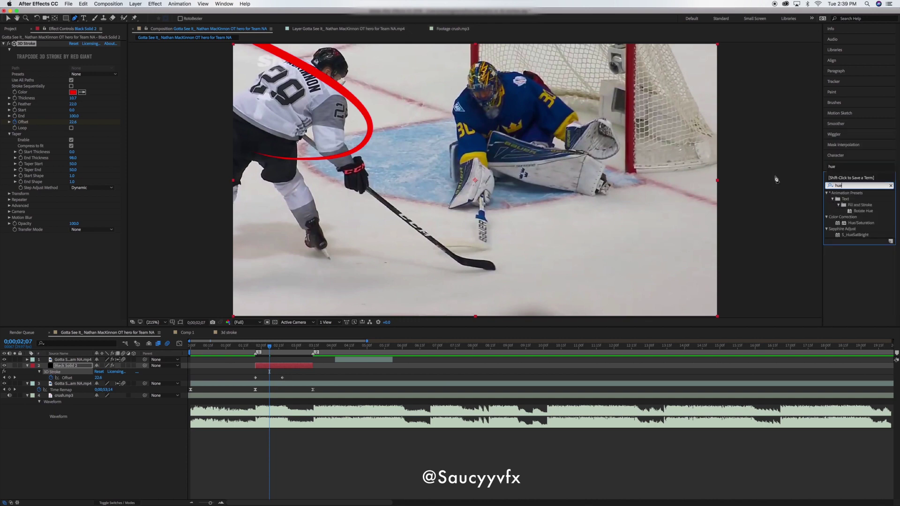
double_click(864, 227)
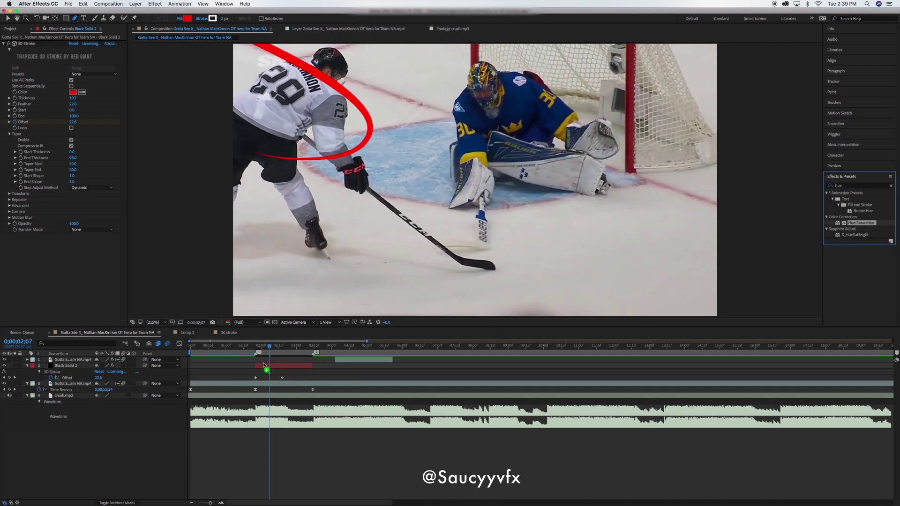
click(260, 345)
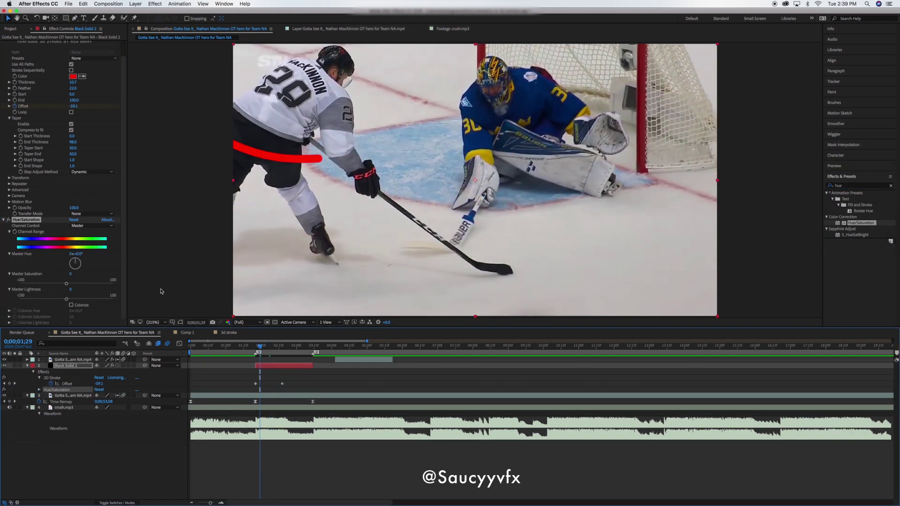
Try a blue Master Hue shift on the stroke, scrub through it, and reset the Hue/Saturation effect at 0;00;01;25
scroll(161, 292, up, 1)
key(shift+slash)
mouse_move(73, 255)
mouse_down()
mouse_move(164, 256)
mouse_move(154, 257)
mouse_up()
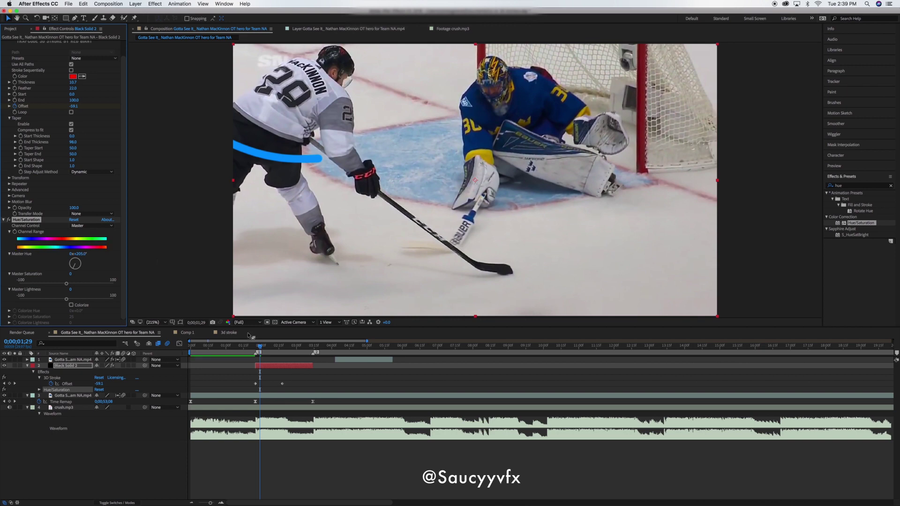
click(256, 346)
drag(256, 347, 273, 352)
drag(279, 352, 257, 353)
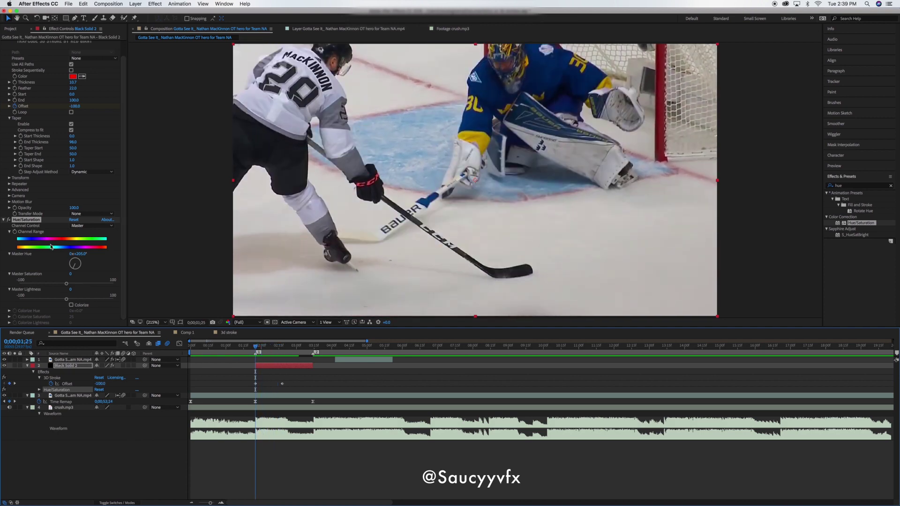
click(74, 220)
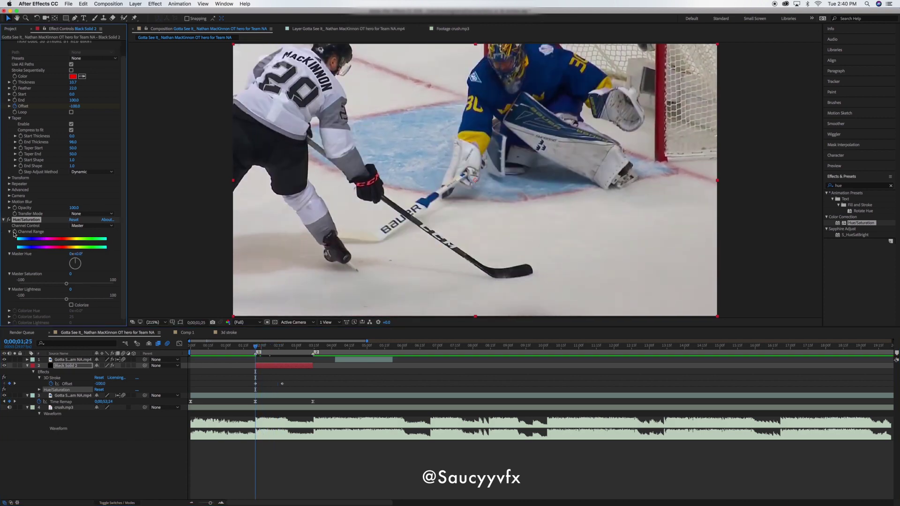
Keyframe Channel Range from 0;00;01;25 to a Master Hue of 1x+0.0° at the second Offset keyframe, and scrub the color shift
click(281, 346)
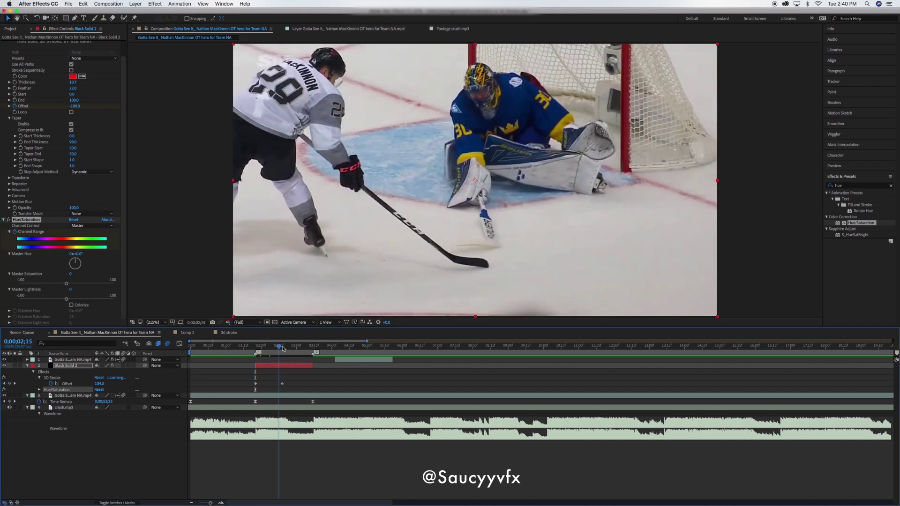
click(72, 254)
text(1)
key(Return)
click(257, 350)
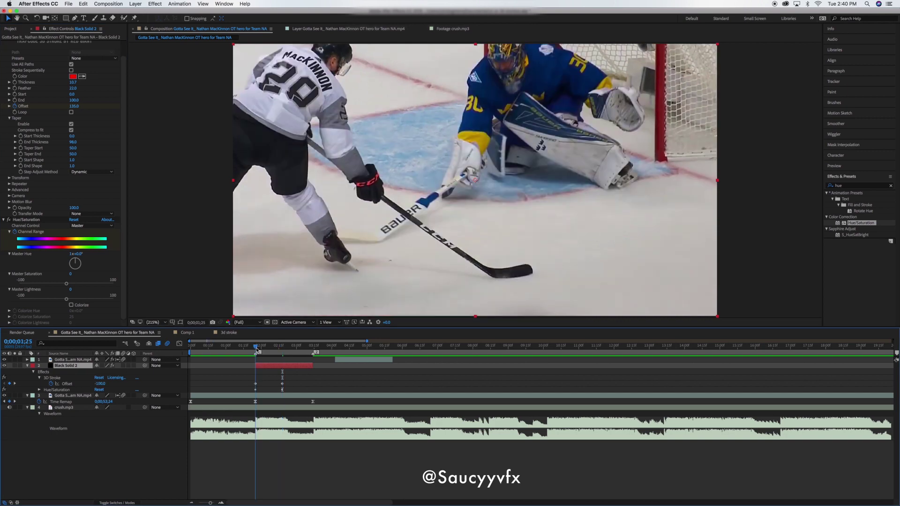
drag(257, 350, 269, 347)
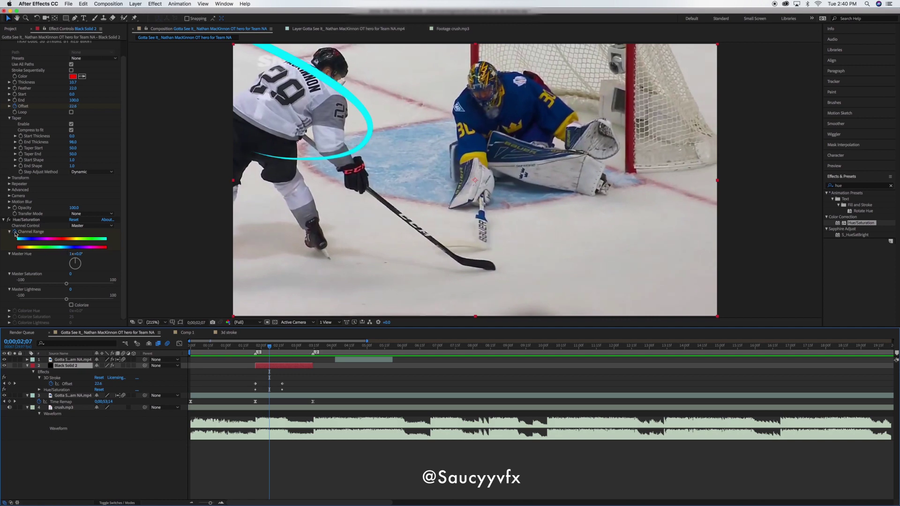
drag(290, 348, 265, 348)
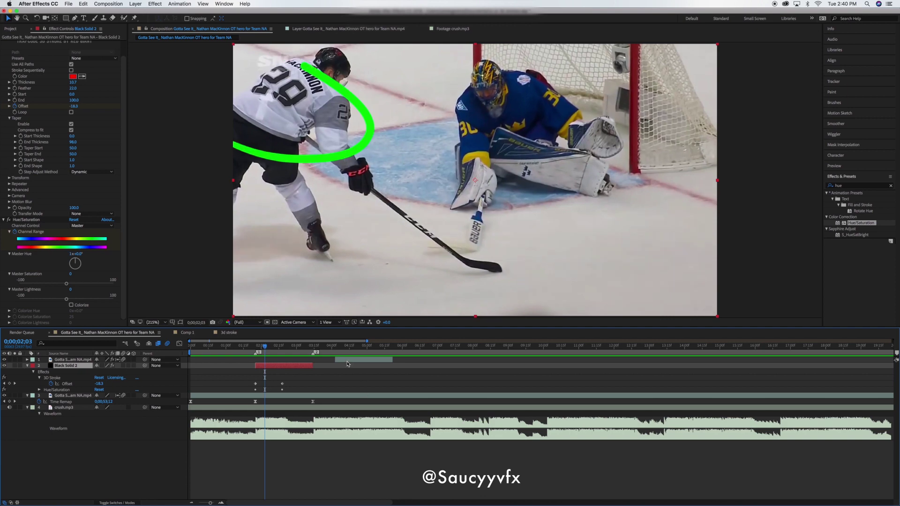
Move the top rotoscoped footage layer to start at 0;00;01;25 and inspect the player's arm over the stroke and the mask outline
mouse_move(347, 362)
mouse_down()
mouse_move(265, 357)
mouse_move(271, 345)
mouse_up()
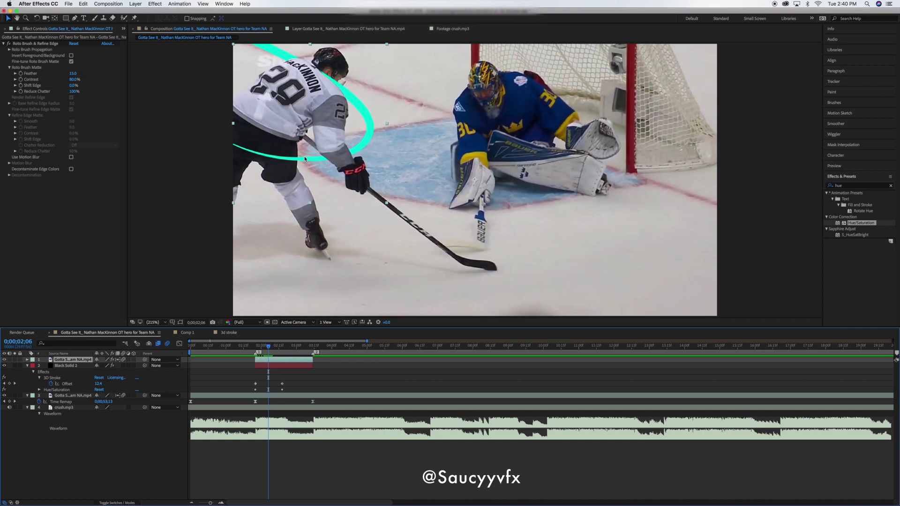
scroll(296, 112, up, 1)
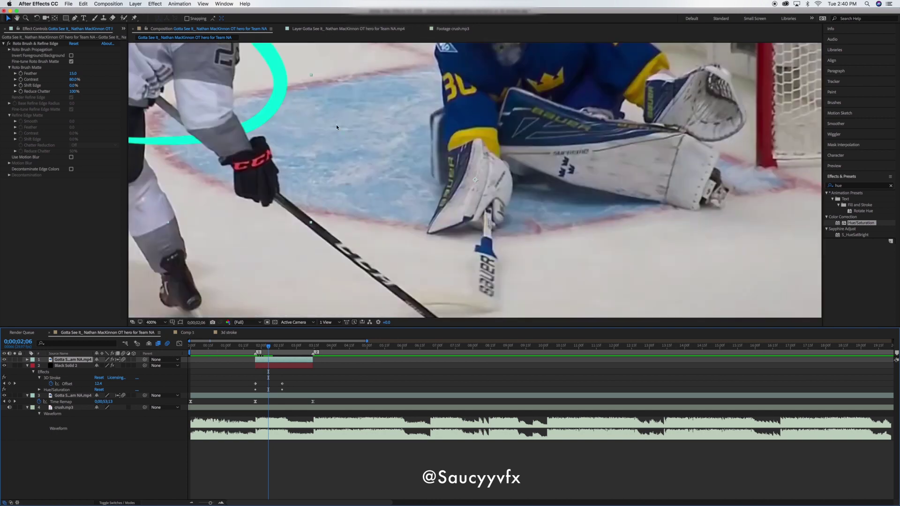
key(shift+slash)
key(period)
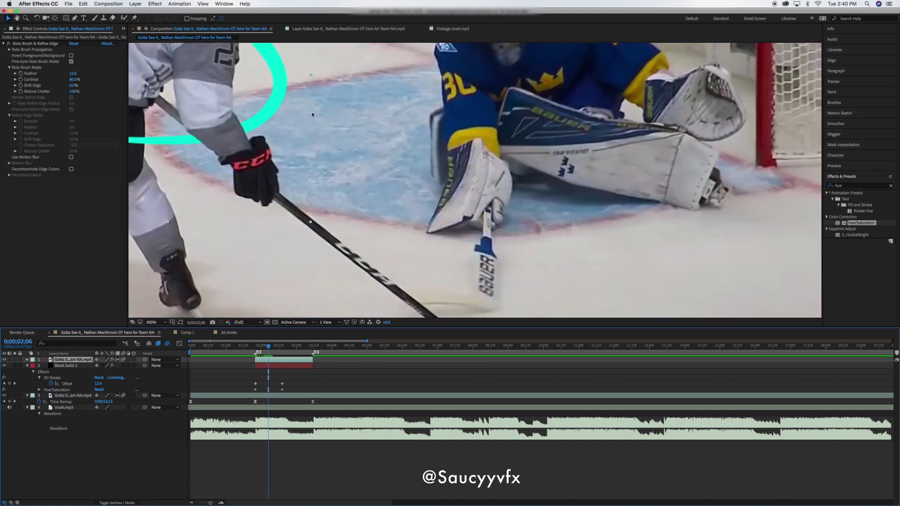
key(shift+slash)
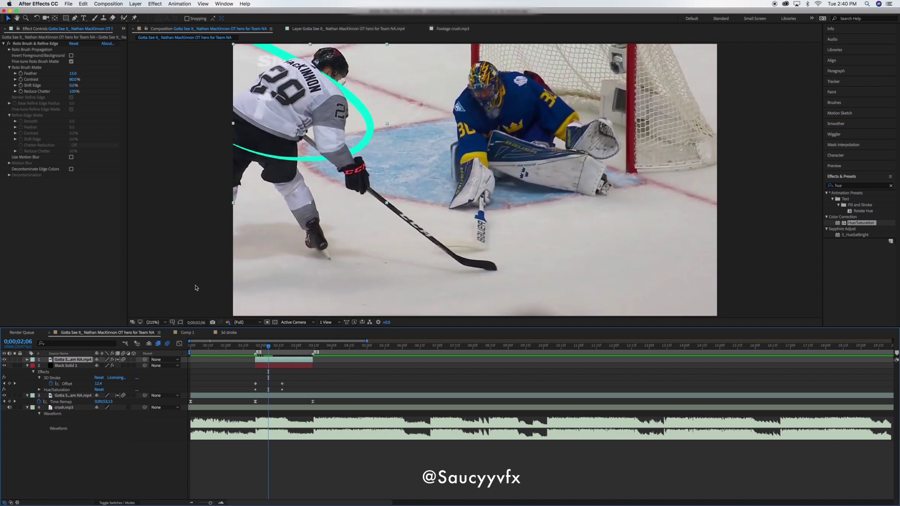
key(period)
key(period)
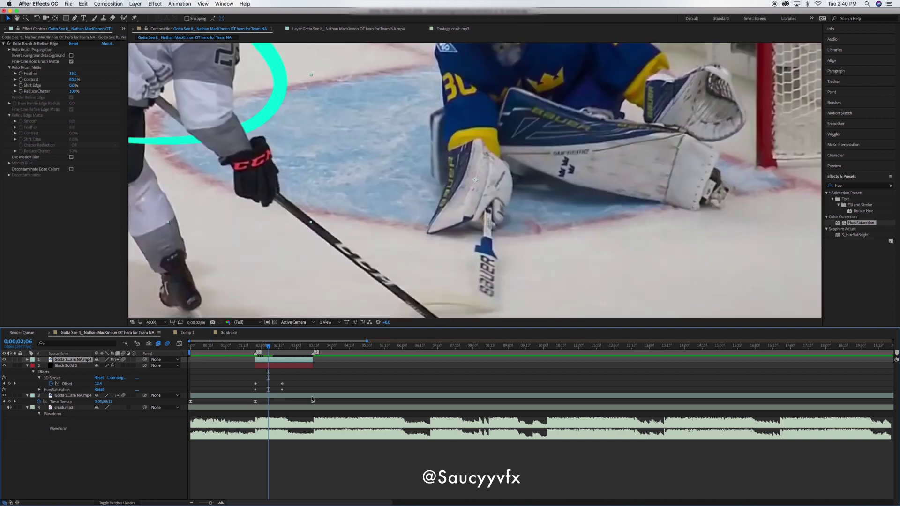
key(shift+slash)
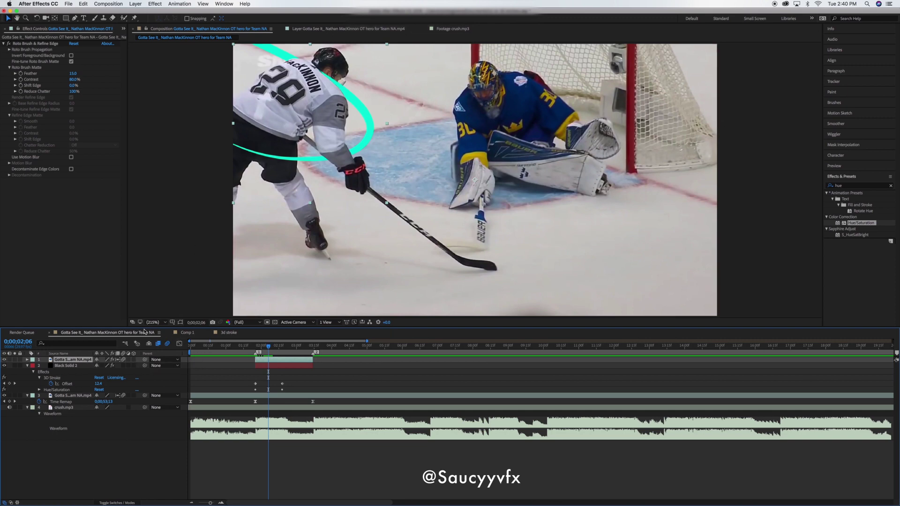
click(180, 322)
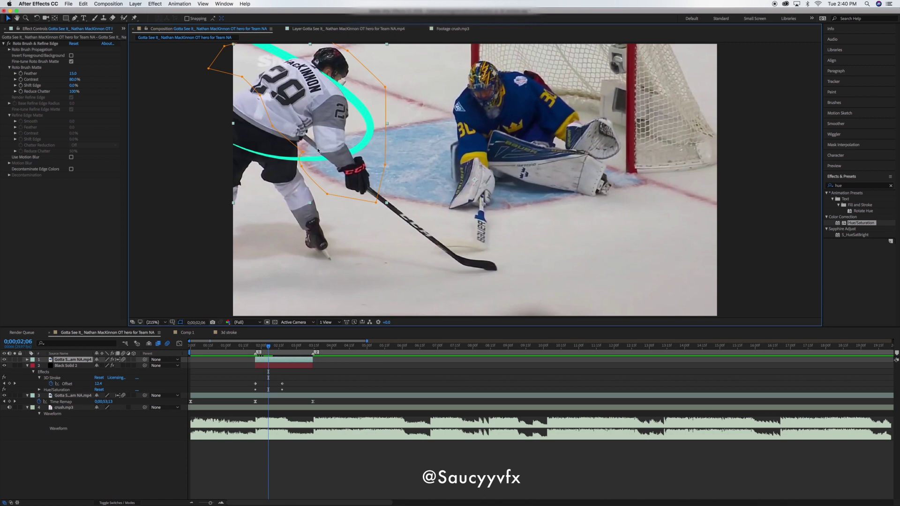
Preview the color-changing stroke passing behind the rotoscoped player, starting around 0;00;01;24
click(255, 348)
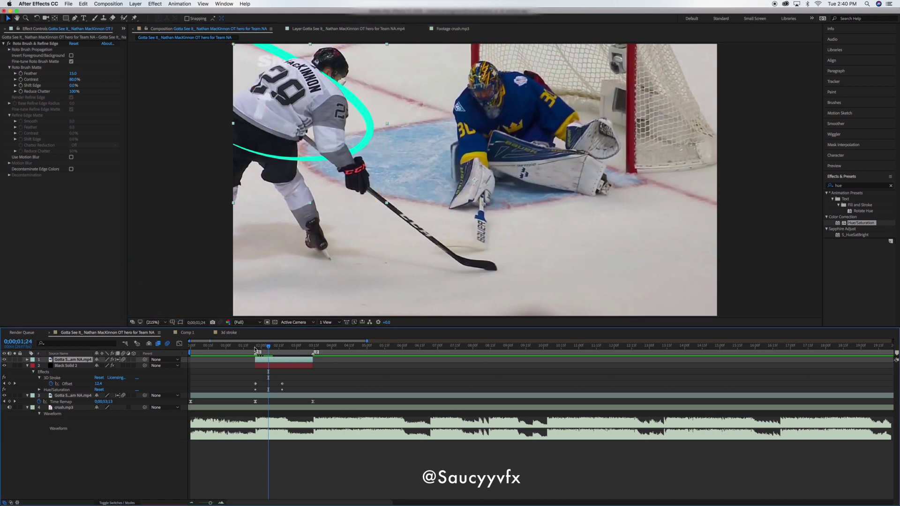
mouse_move(254, 350)
mouse_down()
mouse_move(289, 351)
mouse_move(269, 351)
mouse_up()
key(space)
key(space)
key(space)
key(space)
Apply the Stylize Glow effect to the Black Solid 2 stroke layer
click(264, 366)
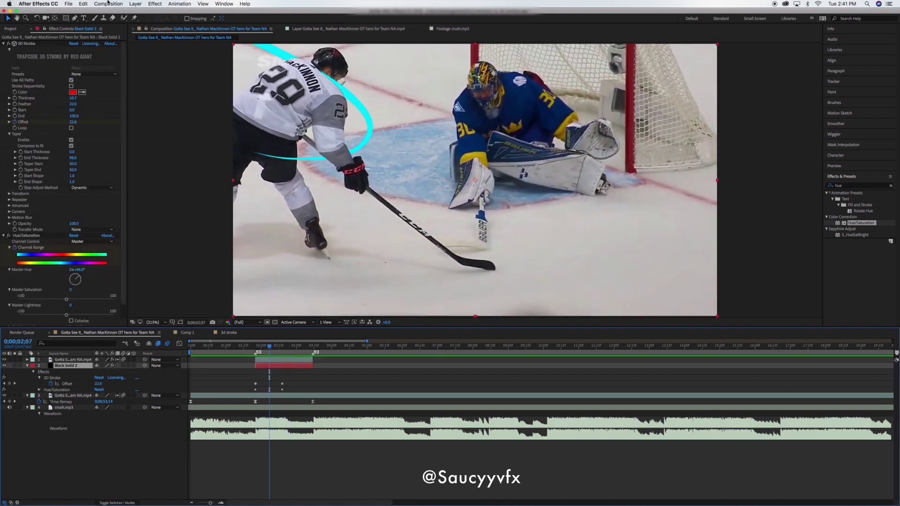
click(143, 2)
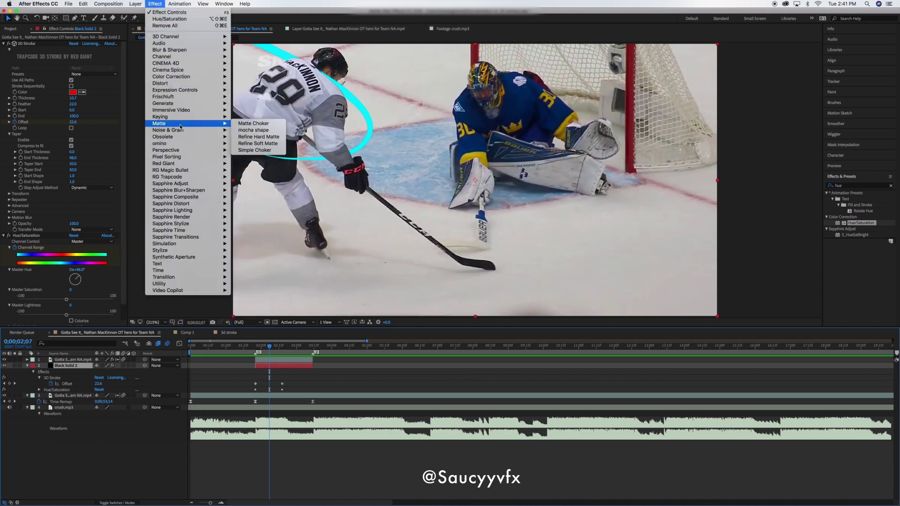
mouse_move(188, 251)
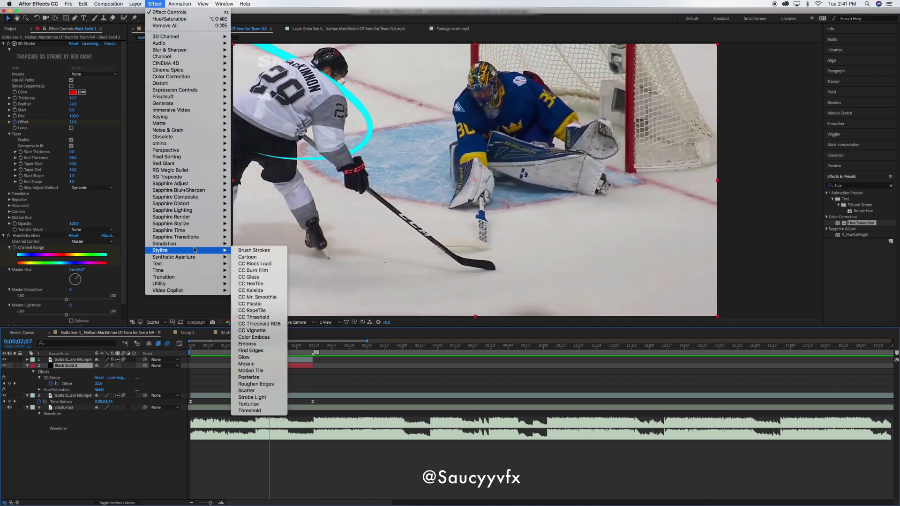
click(246, 358)
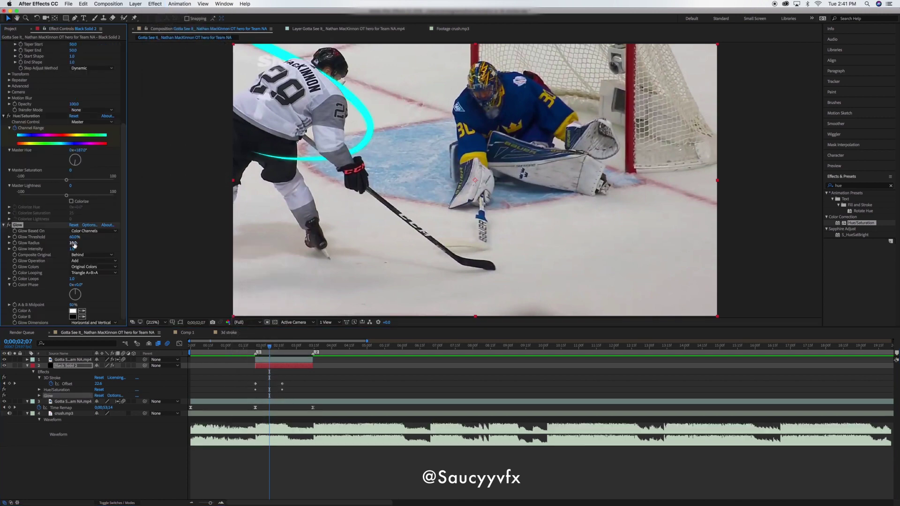
Set the Glow radius to 26, threshold to about 29.6% and intensity to 0.7, and preview the glowing stroke from 0;00;01;25
drag(85, 245, 86, 249)
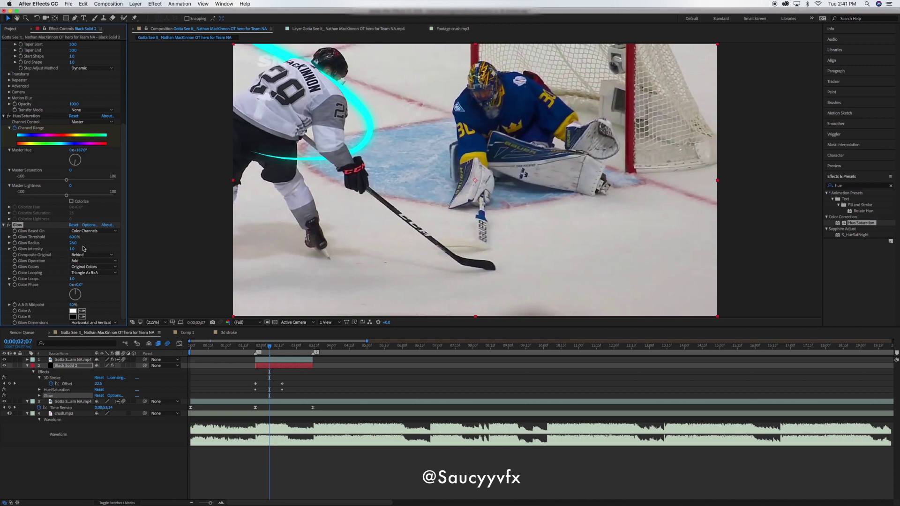
mouse_move(74, 237)
mouse_down()
mouse_move(72, 244)
mouse_move(181, 261)
mouse_move(89, 256)
mouse_move(102, 254)
mouse_up()
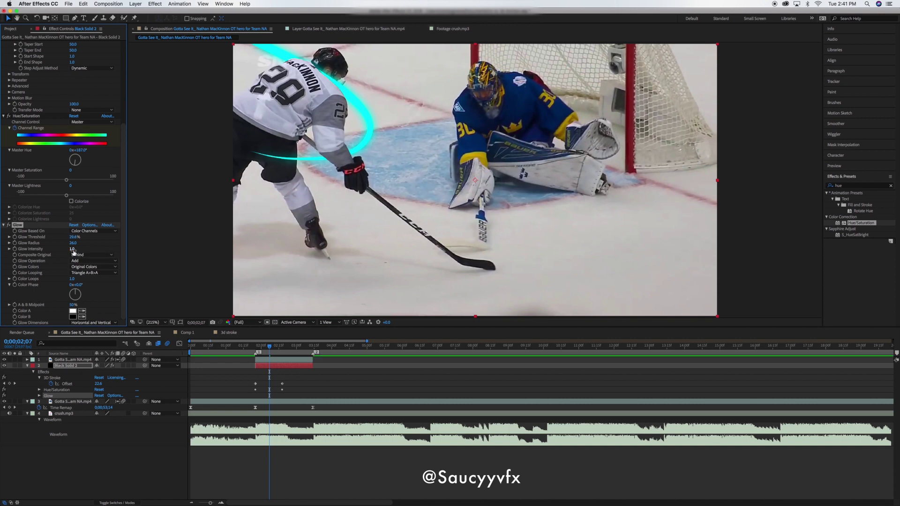
drag(69, 252, 68, 254)
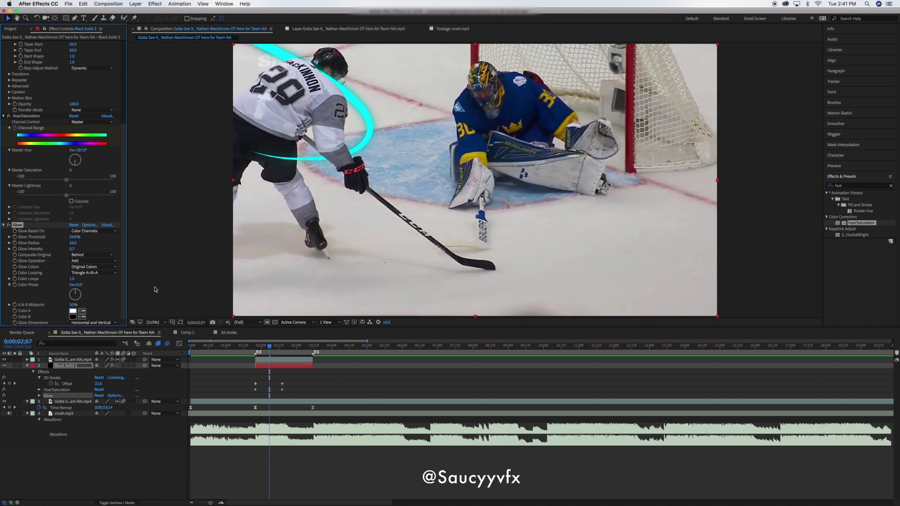
click(256, 347)
key(space)
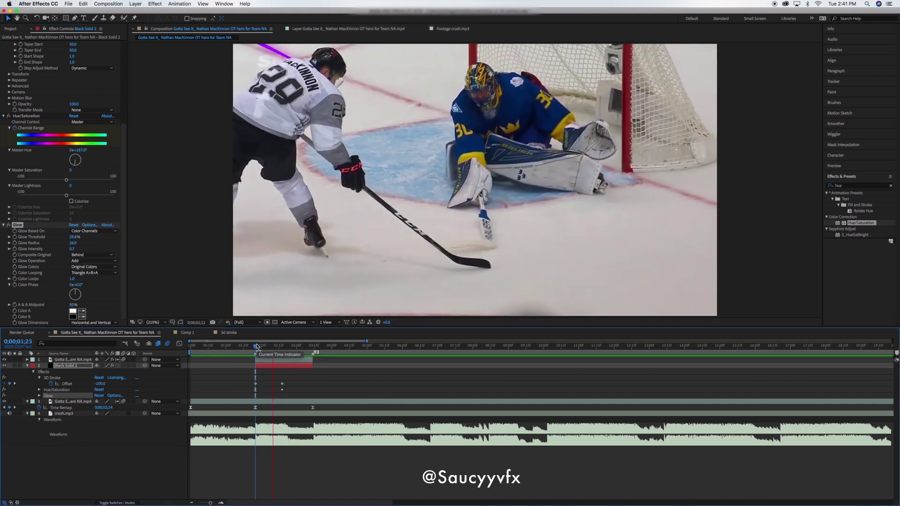
click(270, 345)
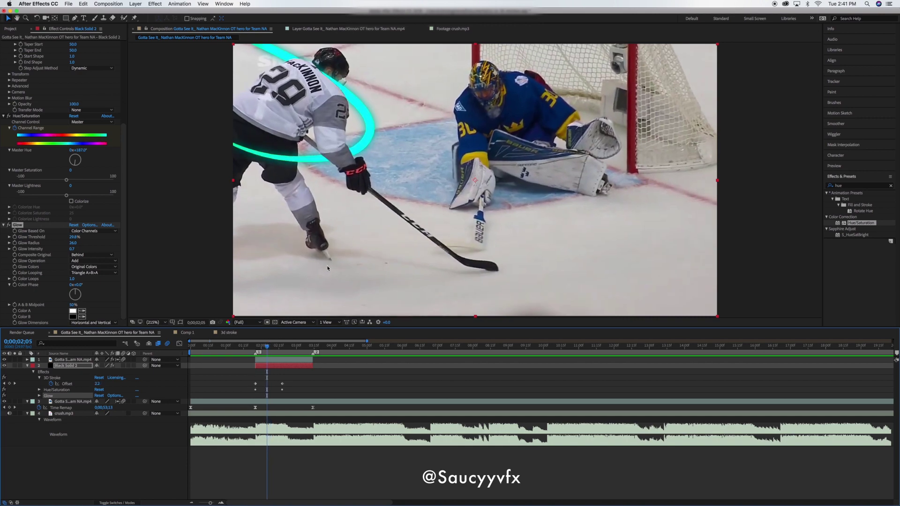